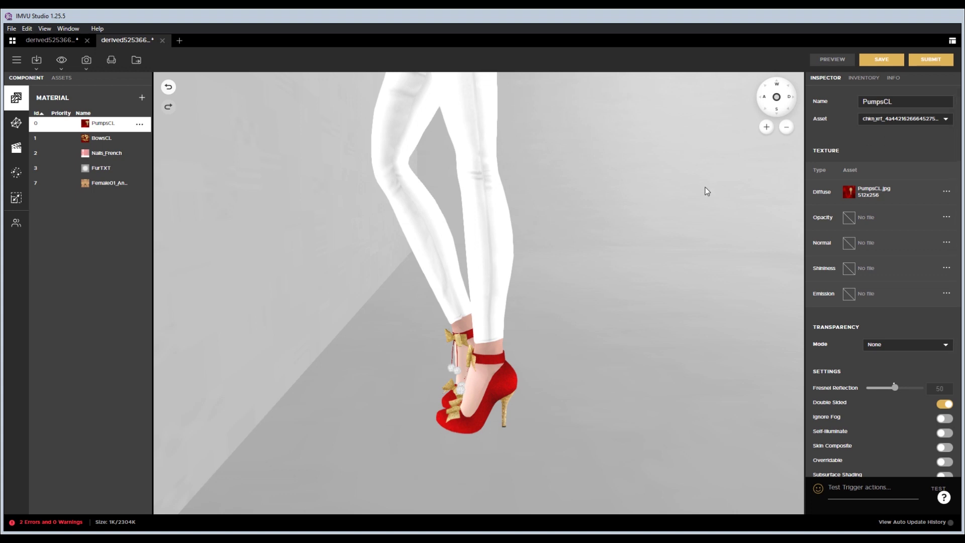
# Start a new project derived from the festive heel, product ID 52536607.
pyautogui.moveTo(436, 414); pyautogui.dragTo(502, 384)
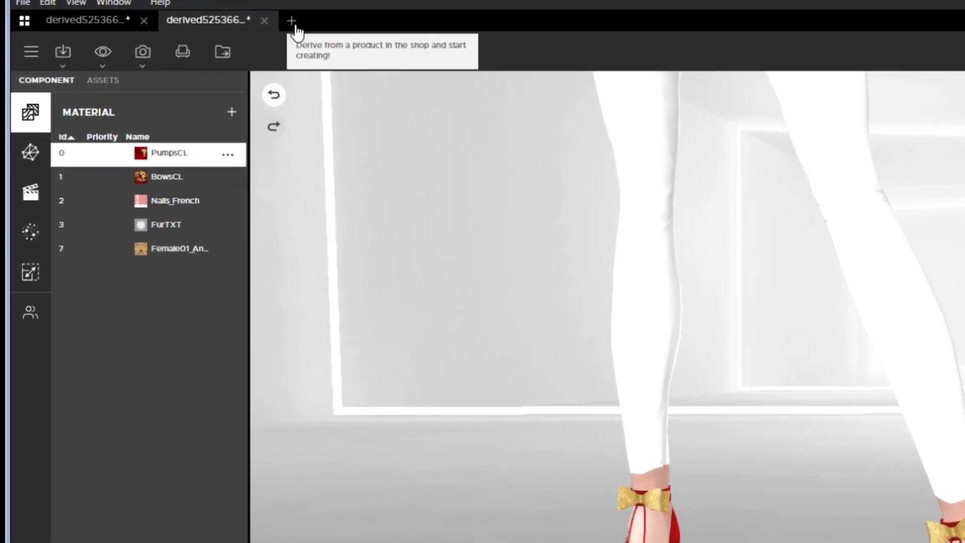
pyautogui.click(293, 22)
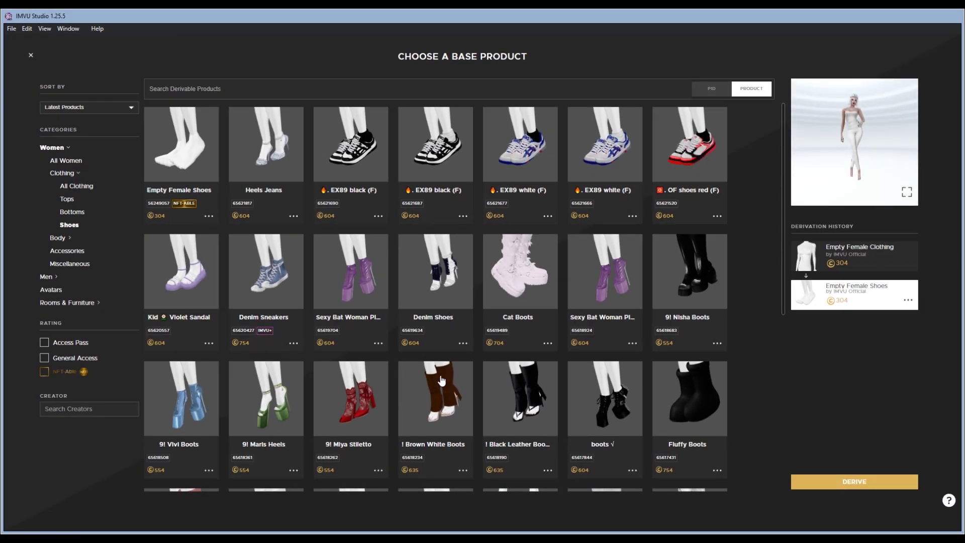
pyautogui.scroll(-8, 441, 381)
pyautogui.scroll(6, 442, 380)
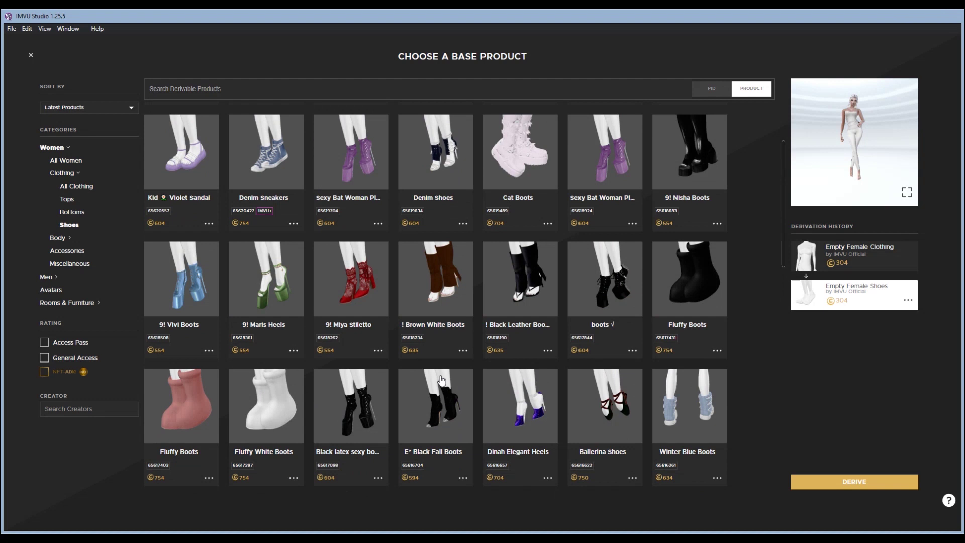
pyautogui.scroll(2, 441, 380)
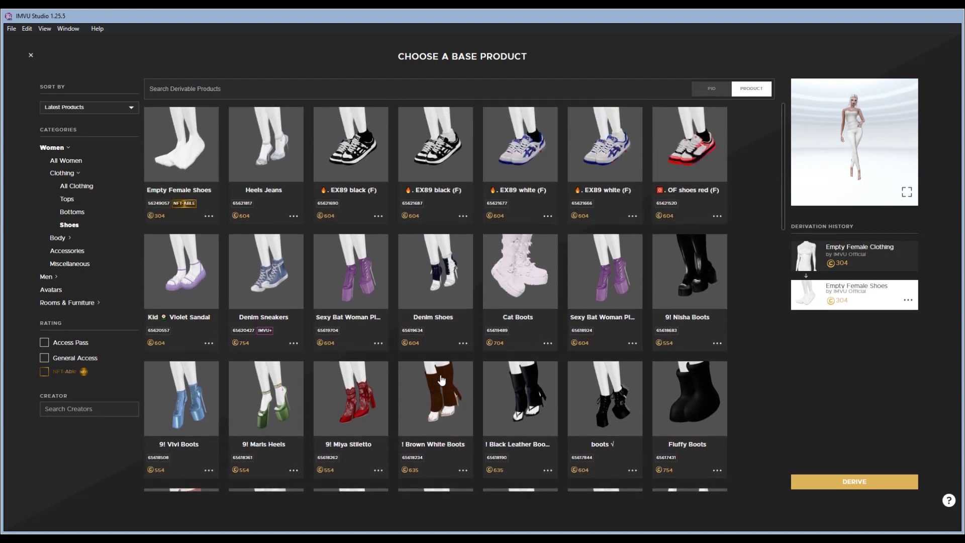
pyautogui.click(179, 86)
pyautogui.write('52536607')
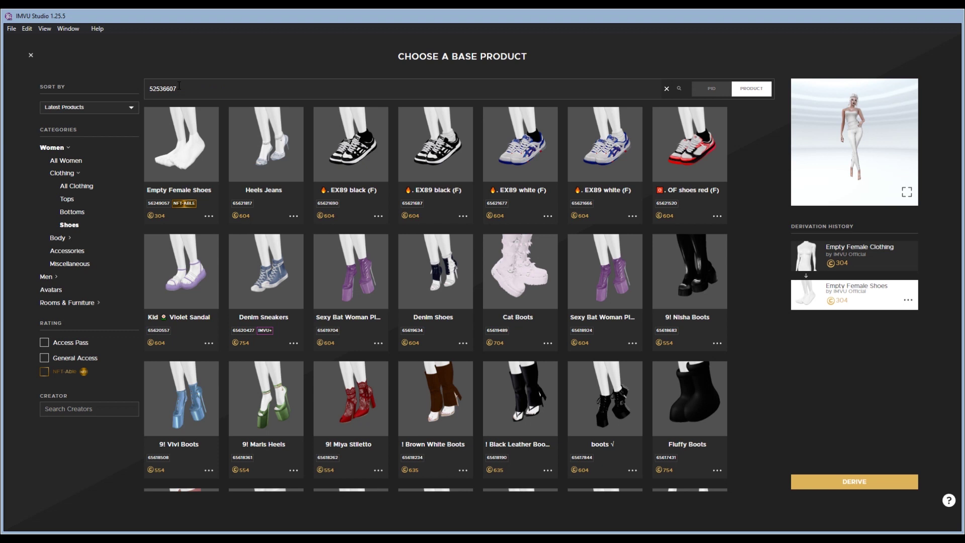
pyautogui.click(712, 92)
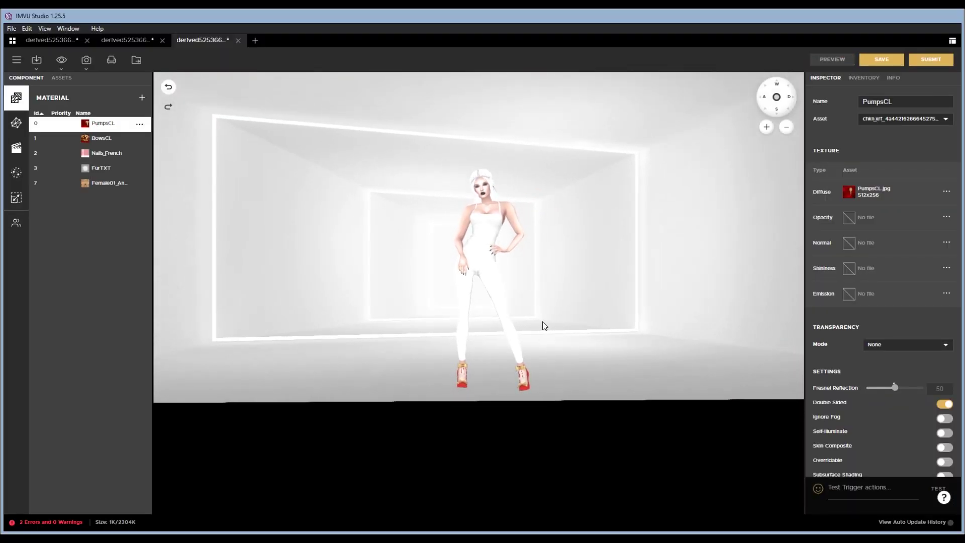
# Orbit and zoom to a front view of the pumps, then select the BowsCL material.
pyautogui.moveTo(543, 326); pyautogui.dragTo(496, 282)
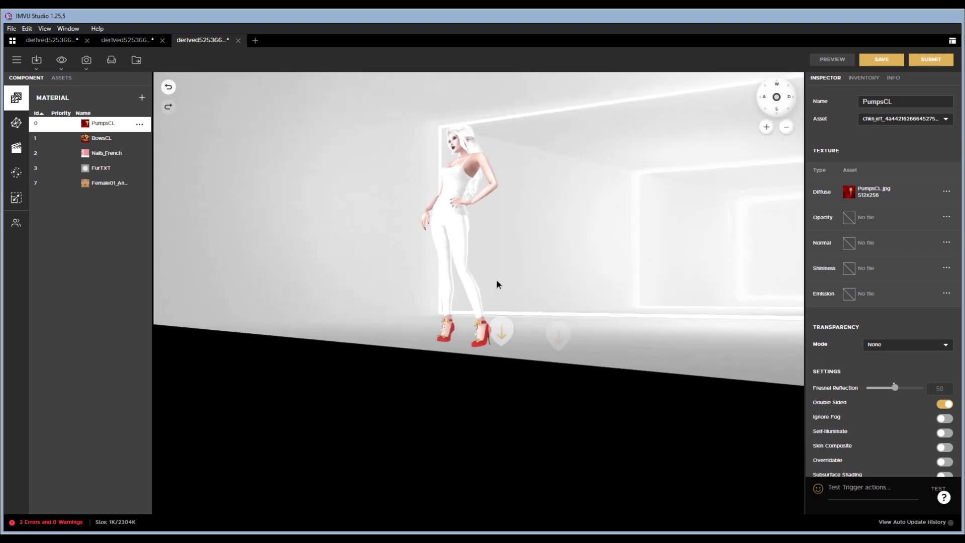
pyautogui.scroll(5, 496, 302)
pyautogui.moveTo(494, 327); pyautogui.dragTo(422, 318)
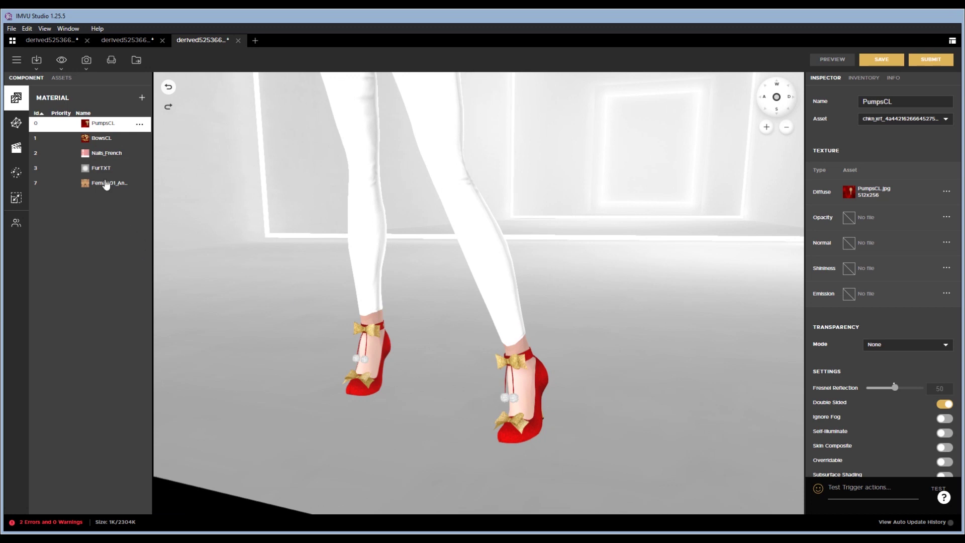
pyautogui.moveTo(853, 195)
pyautogui.click(90, 139)
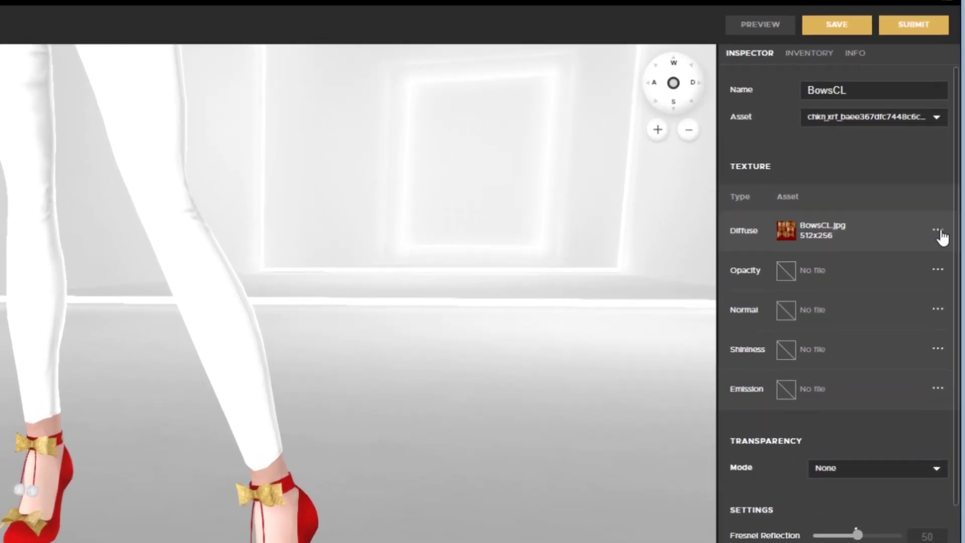
# Desaturate the BowsCL diffuse texture to grey with a -100 saturation filter.
pyautogui.click(938, 232)
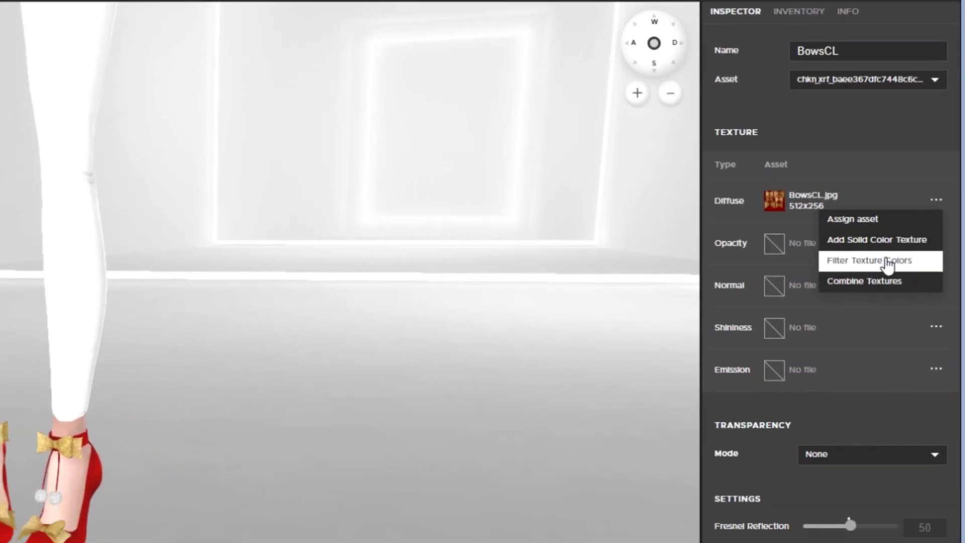
pyautogui.click(888, 262)
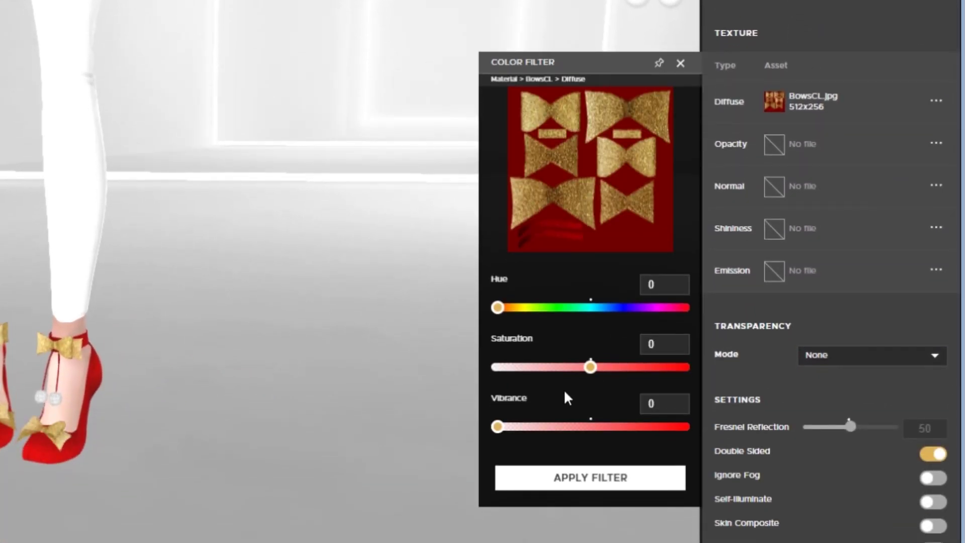
pyautogui.moveTo(591, 367); pyautogui.dragTo(481, 371)
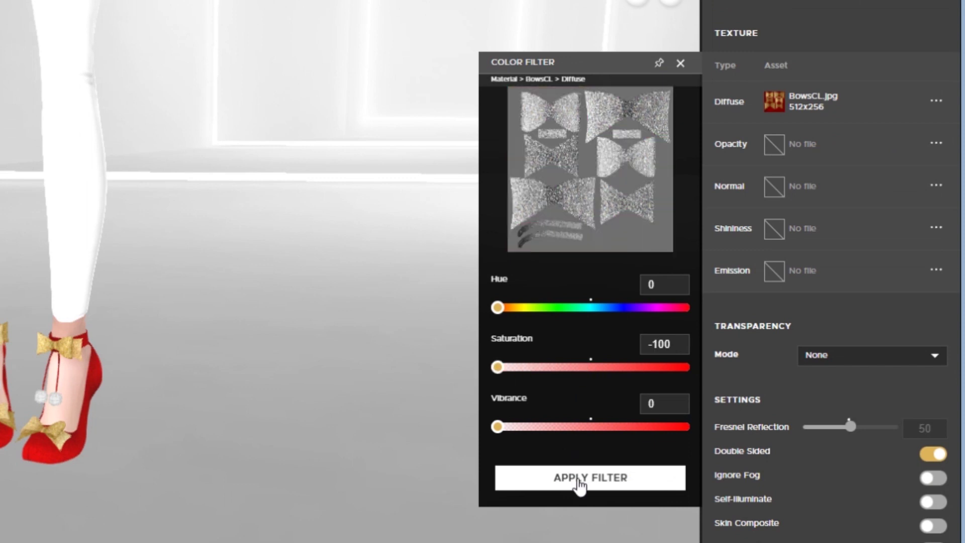
pyautogui.click(579, 478)
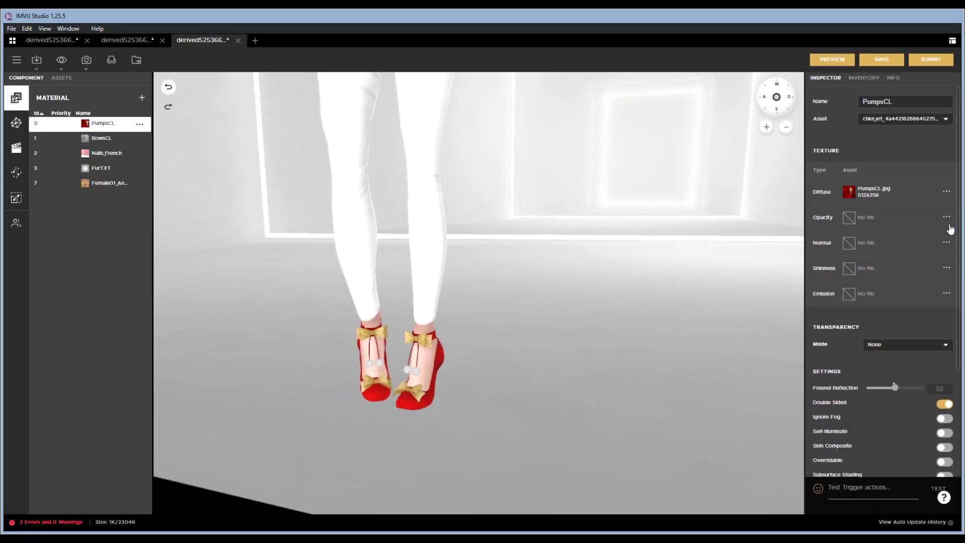
# Apply the same -100 saturation filter to the PumpsCL diffuse, producing filtered_texture_1.png.
pyautogui.click(945, 193)
pyautogui.click(925, 230)
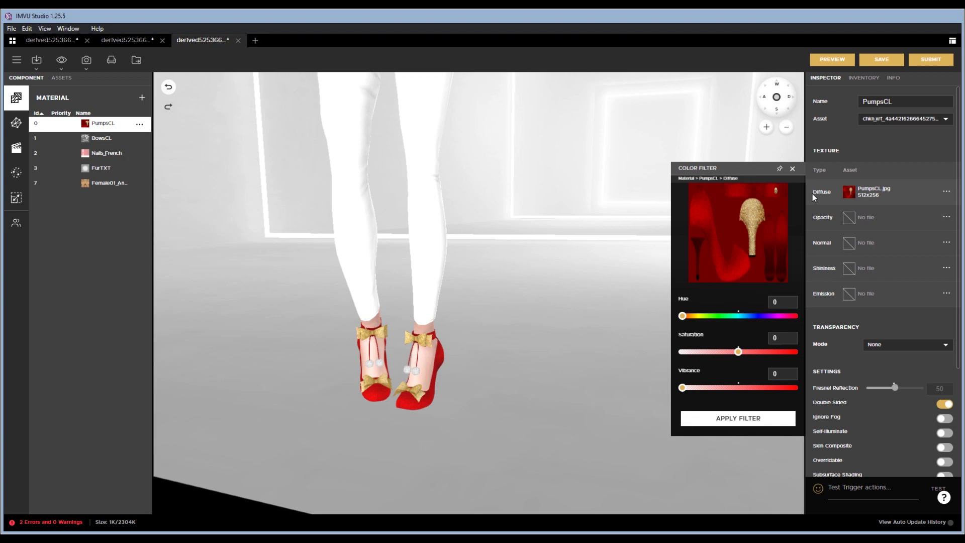
pyautogui.moveTo(733, 352); pyautogui.dragTo(682, 352)
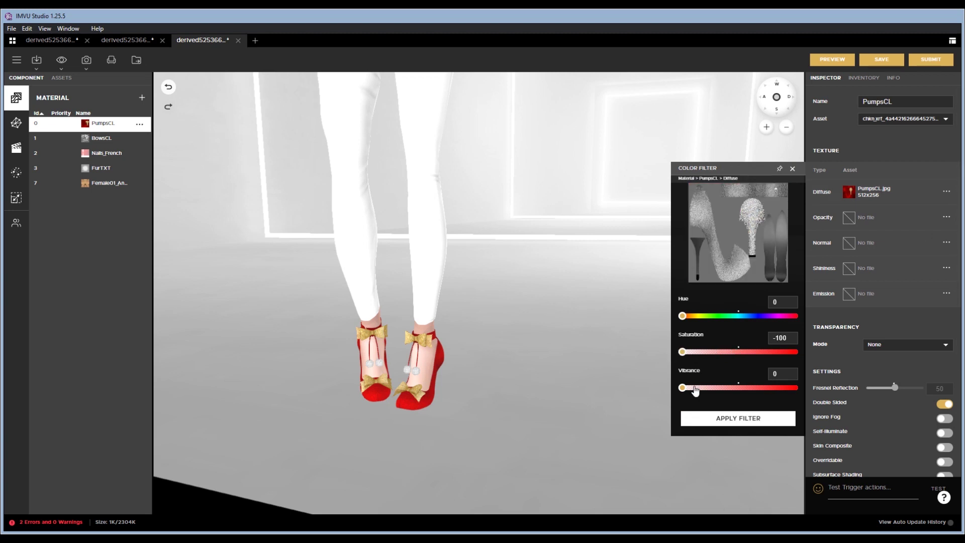
pyautogui.click(713, 419)
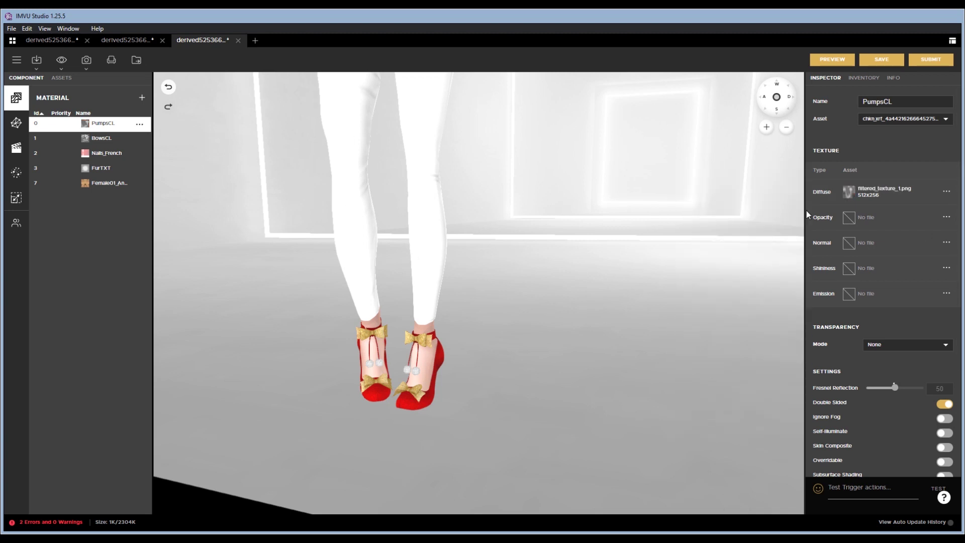
# Add a black solid-colour project texture, keeping filtered_texture_1.png as the PumpsCL diffuse.
pyautogui.click(849, 192)
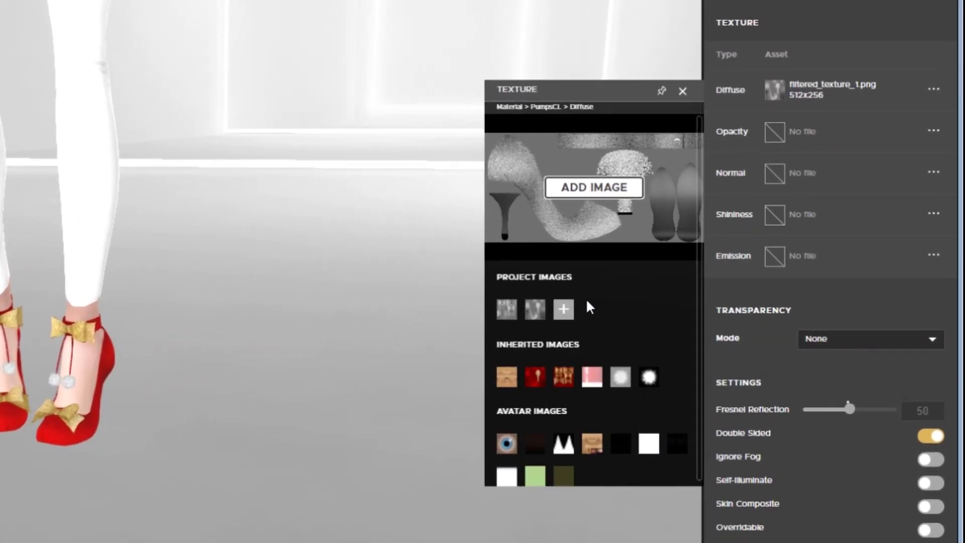
pyautogui.click(566, 311)
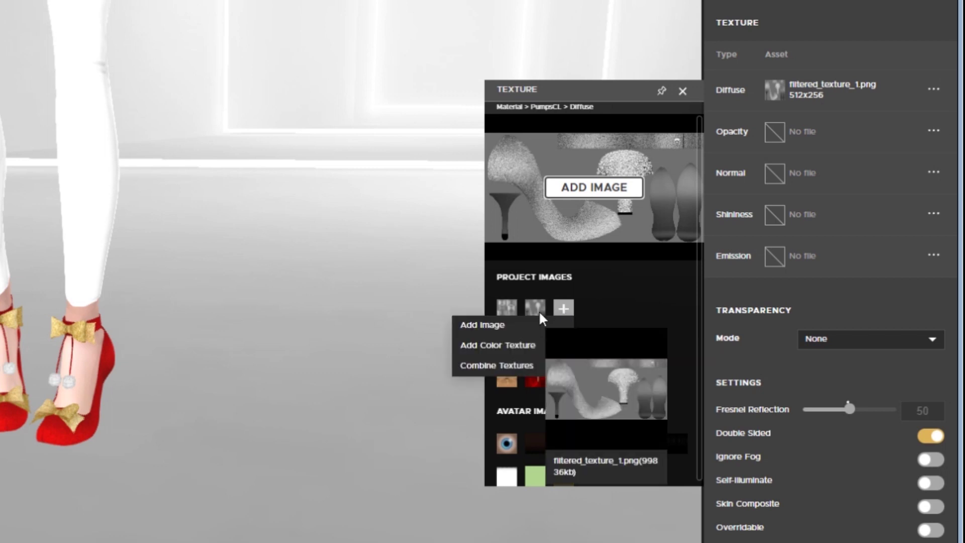
pyautogui.click(532, 347)
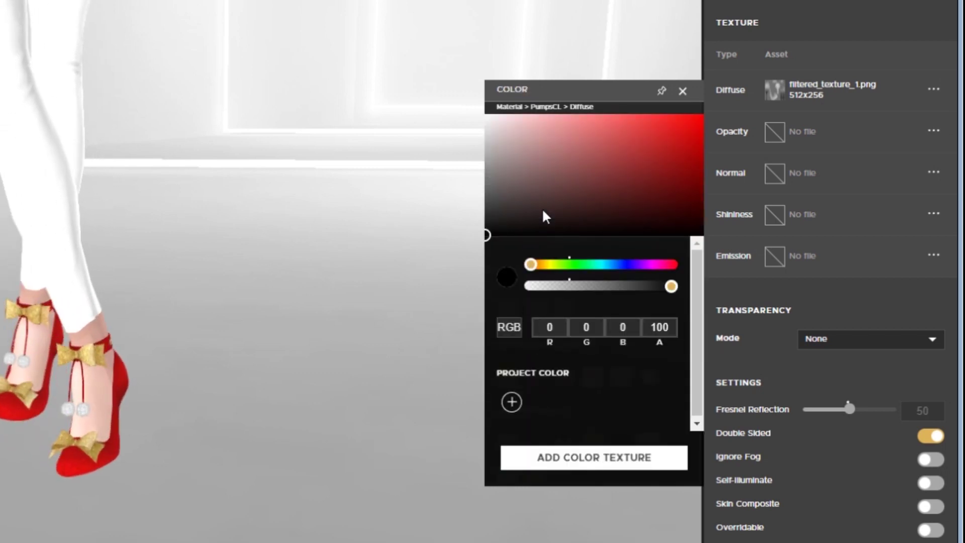
pyautogui.moveTo(545, 216); pyautogui.dragTo(465, 265)
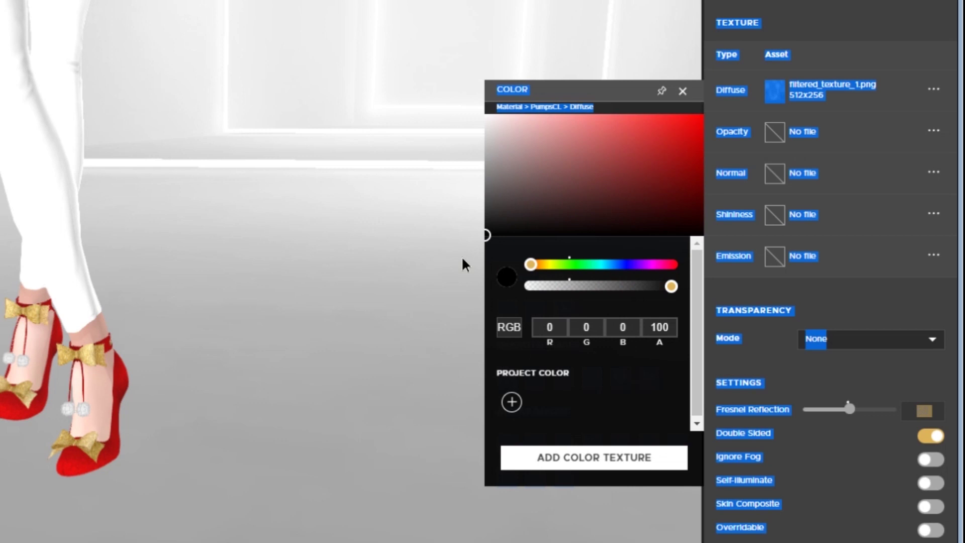
pyautogui.moveTo(507, 240); pyautogui.dragTo(485, 232)
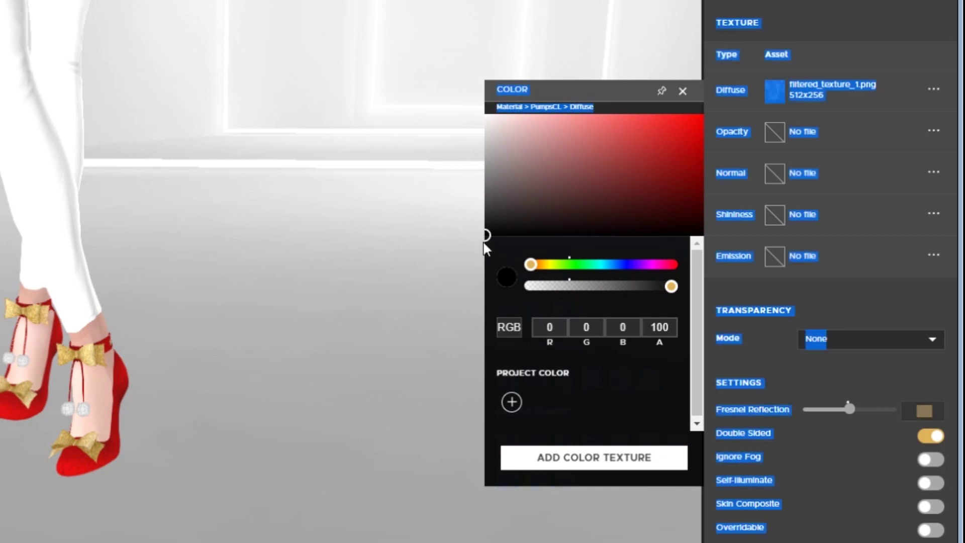
pyautogui.click(598, 465)
pyautogui.click(632, 312)
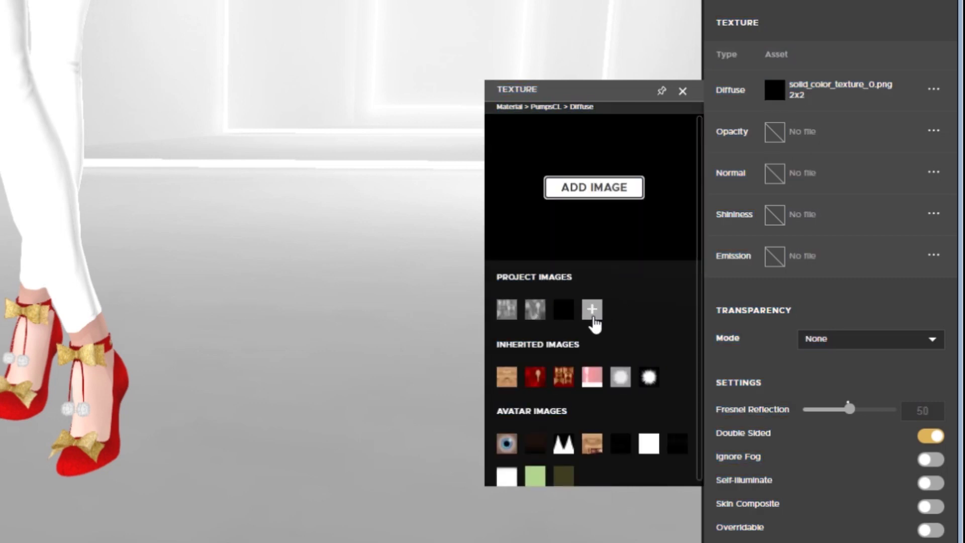
pyautogui.click(536, 311)
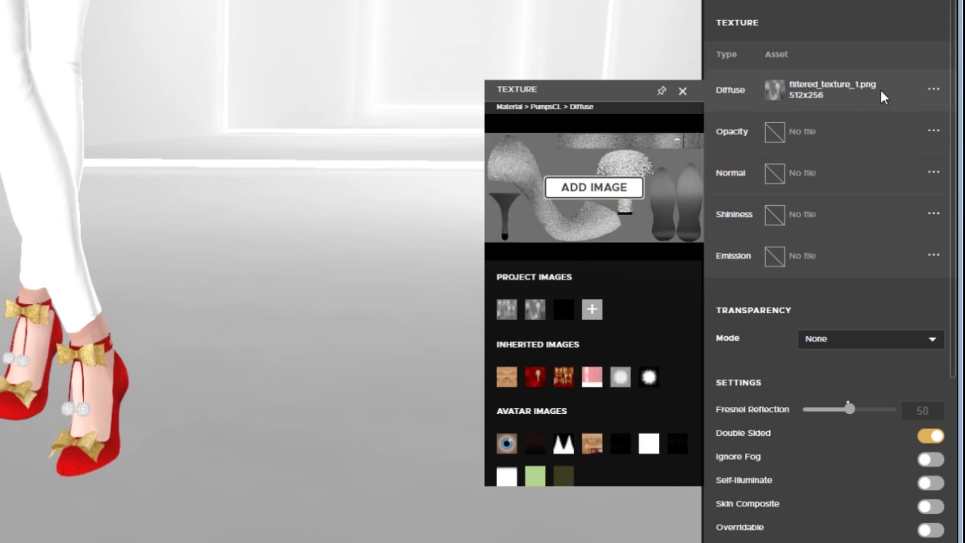
# Combine the PumpsCL diffuse with a stretched black layer at 0.85 opacity.
pyautogui.click(683, 91)
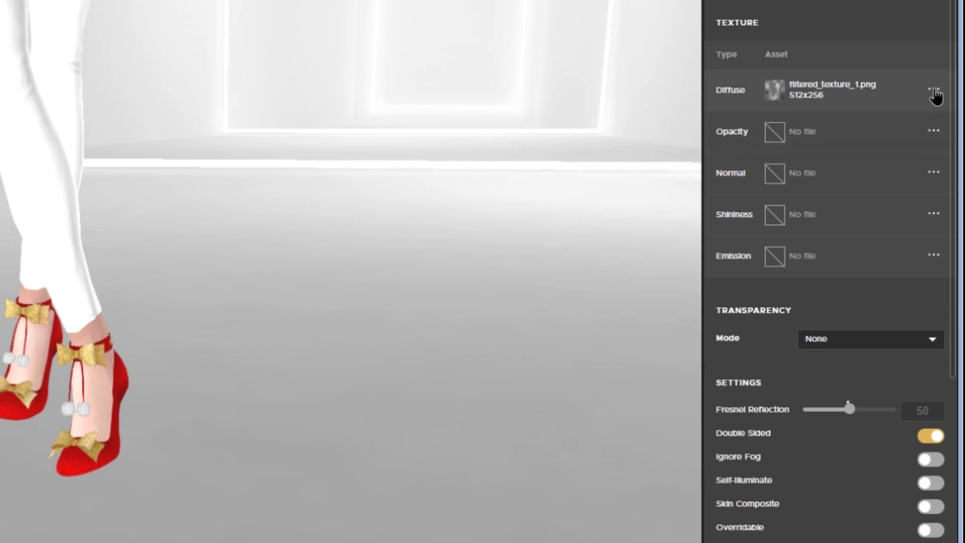
pyautogui.click(934, 92)
pyautogui.click(880, 170)
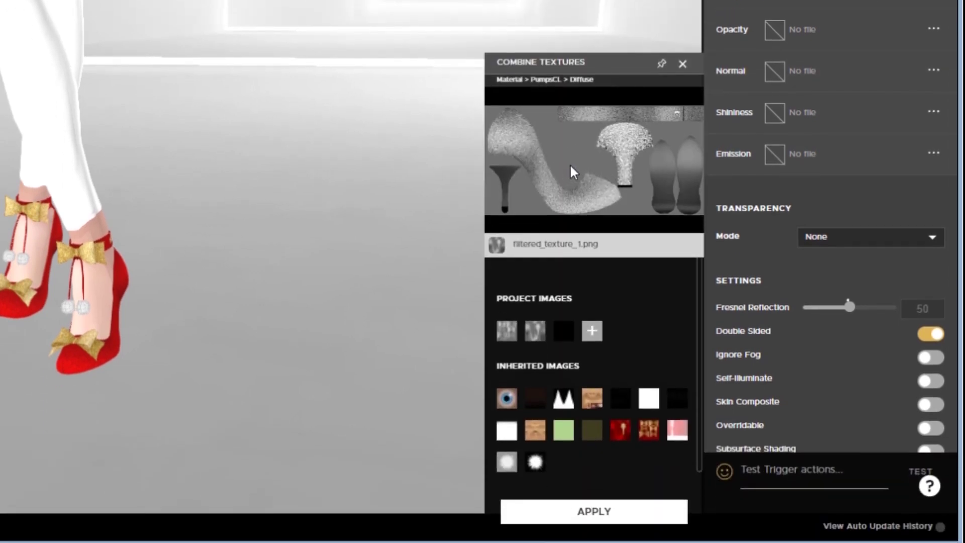
pyautogui.click(564, 333)
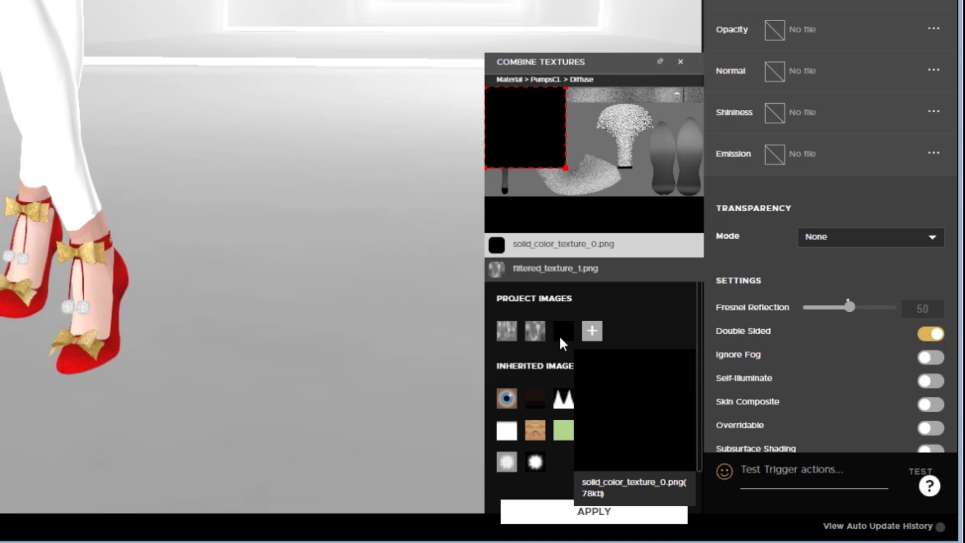
pyautogui.moveTo(565, 168); pyautogui.dragTo(659, 177)
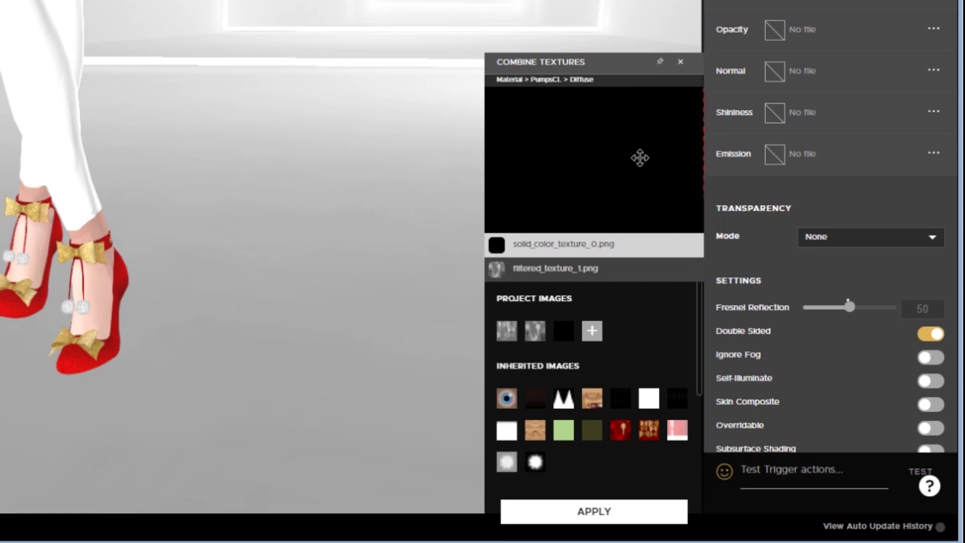
pyautogui.scroll(-3, 610, 406)
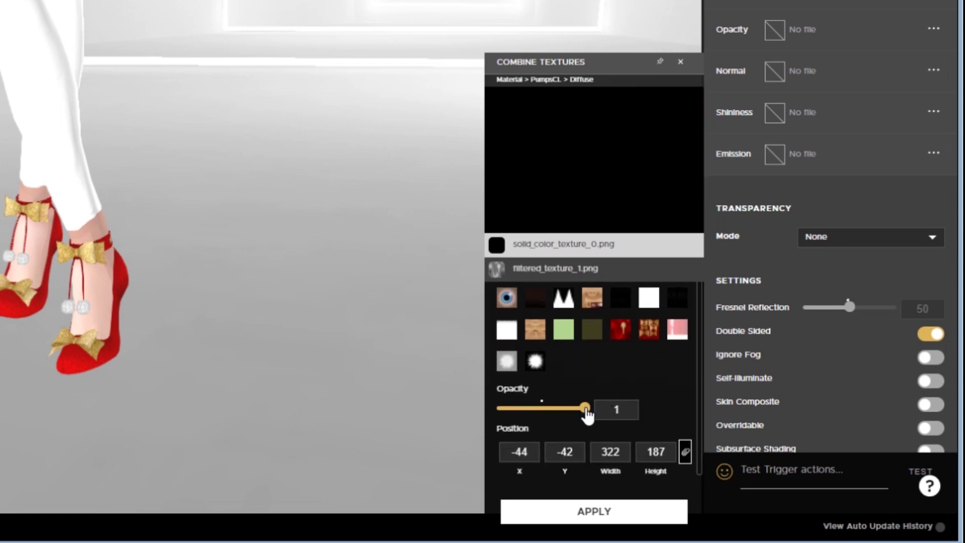
pyautogui.moveTo(587, 413); pyautogui.dragTo(573, 411)
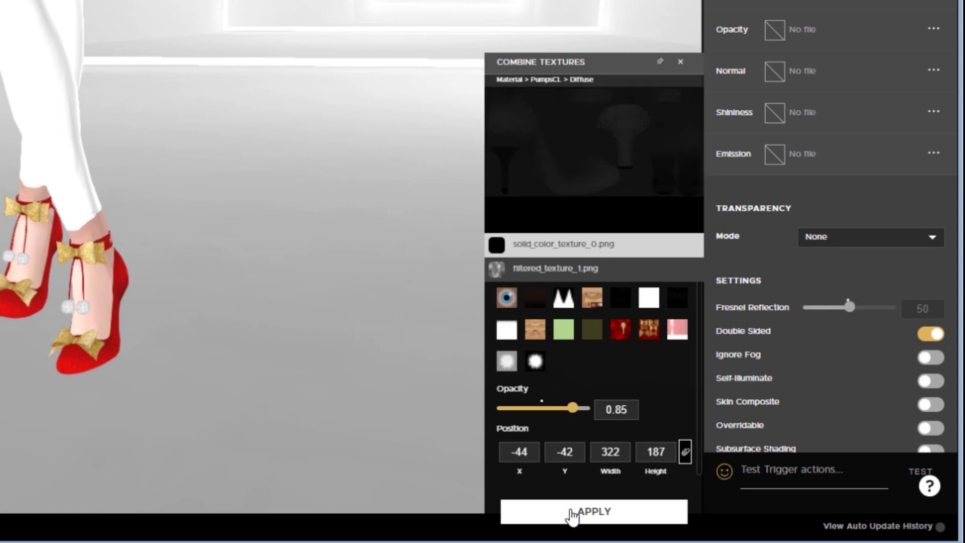
pyautogui.click(574, 511)
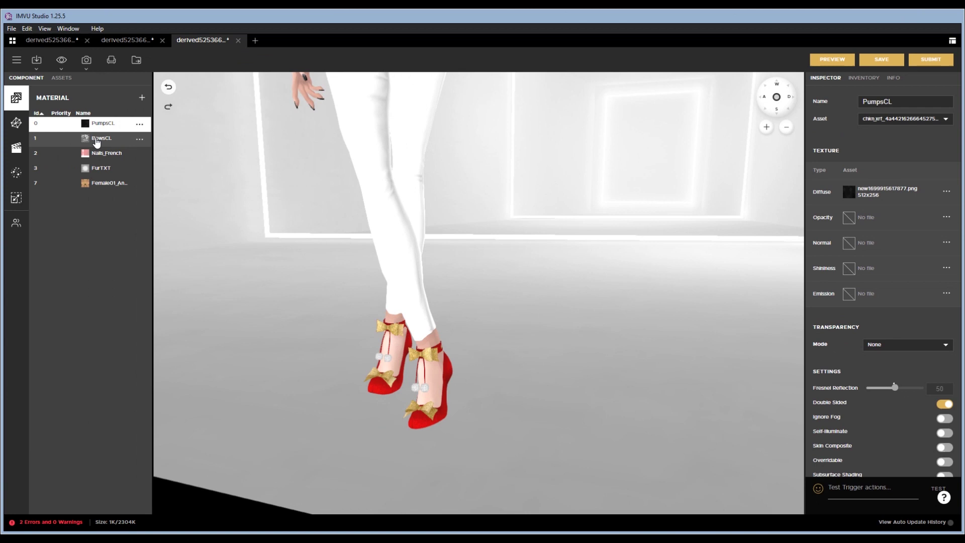
# Layer the black image over the BowsCL diffuse at 0.85 opacity and apply the combined texture.
pyautogui.click(96, 139)
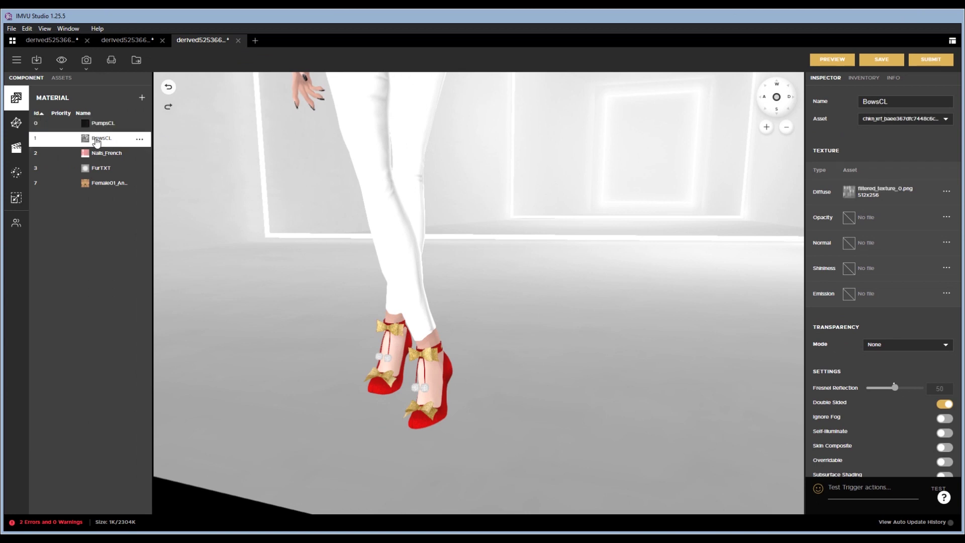
pyautogui.click(946, 194)
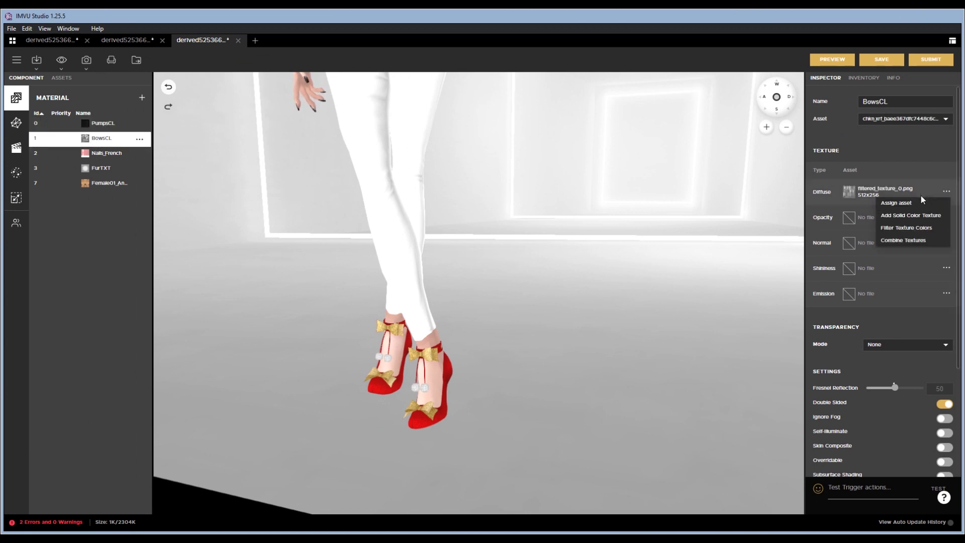
pyautogui.click(916, 249)
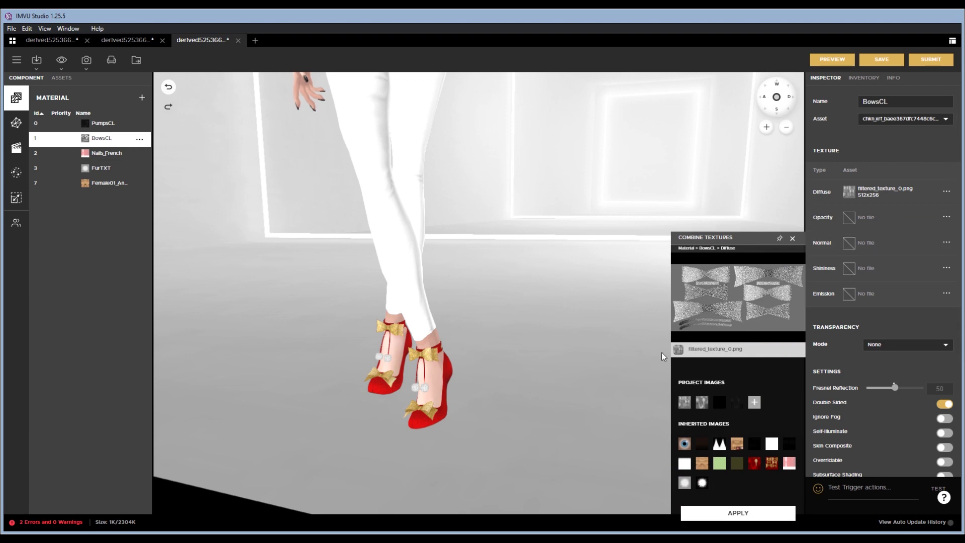
pyautogui.click(722, 402)
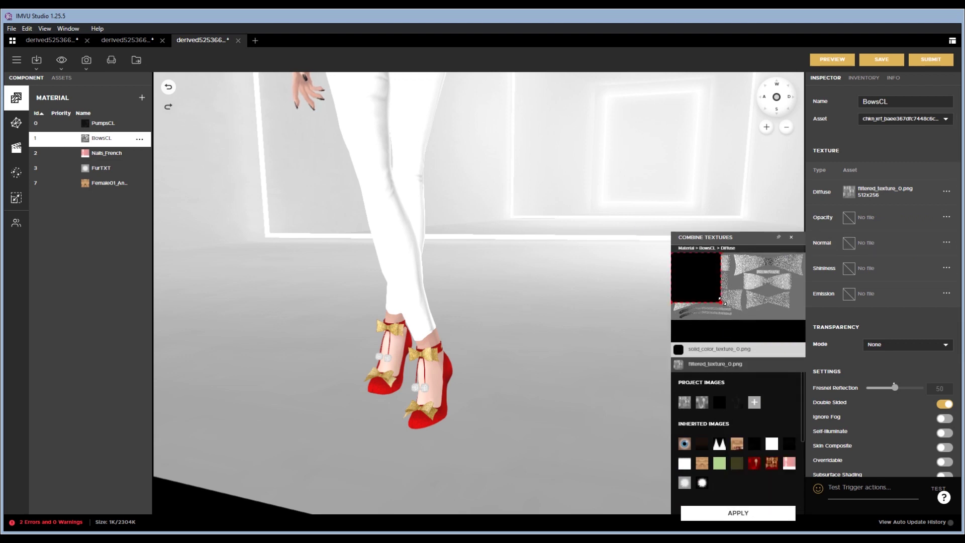
pyautogui.moveTo(765, 302); pyautogui.dragTo(783, 319)
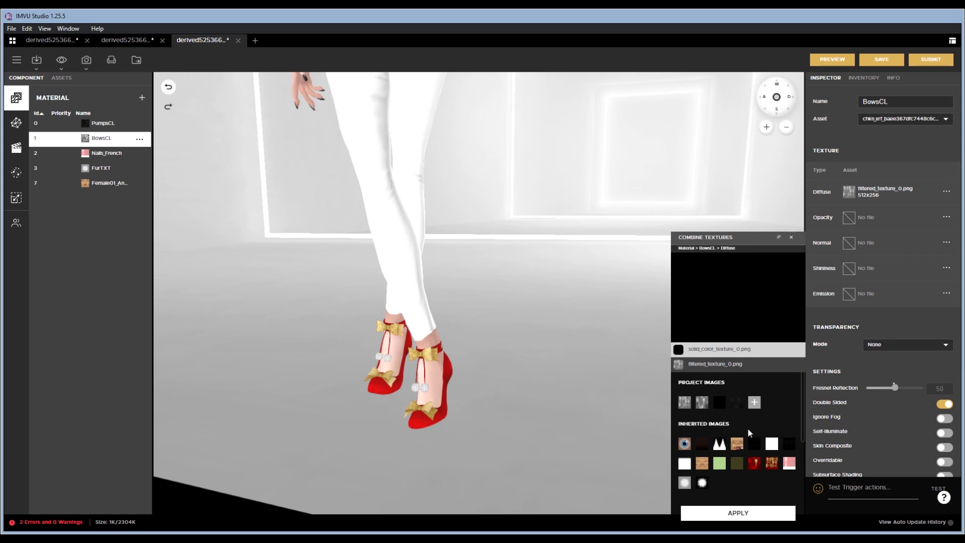
pyautogui.scroll(-2, 747, 427)
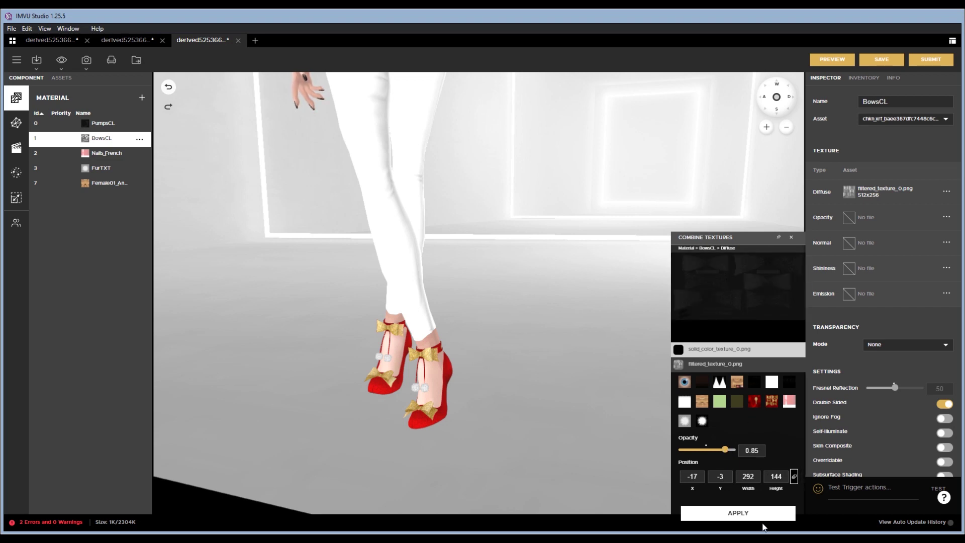
pyautogui.click(760, 523)
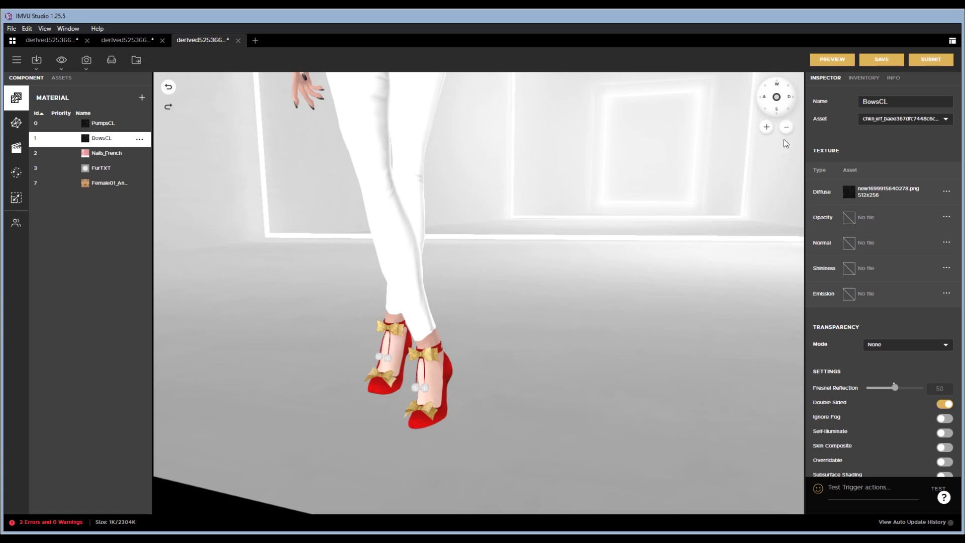
# Refresh the avatar preview and zoom in on the black pumps and bows.
pyautogui.click(839, 61)
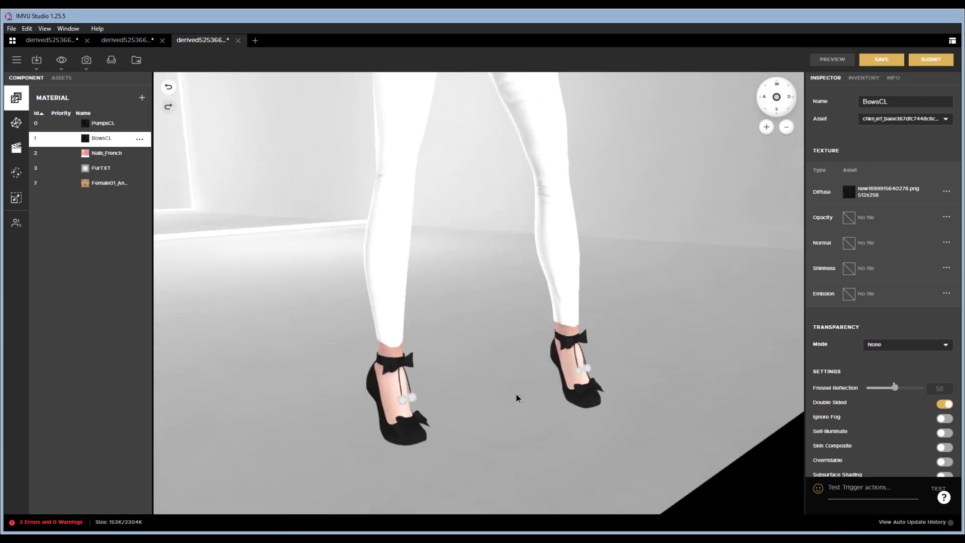
pyautogui.scroll(5, 517, 395)
pyautogui.moveTo(484, 402); pyautogui.dragTo(457, 355)
pyautogui.scroll(5, 457, 355)
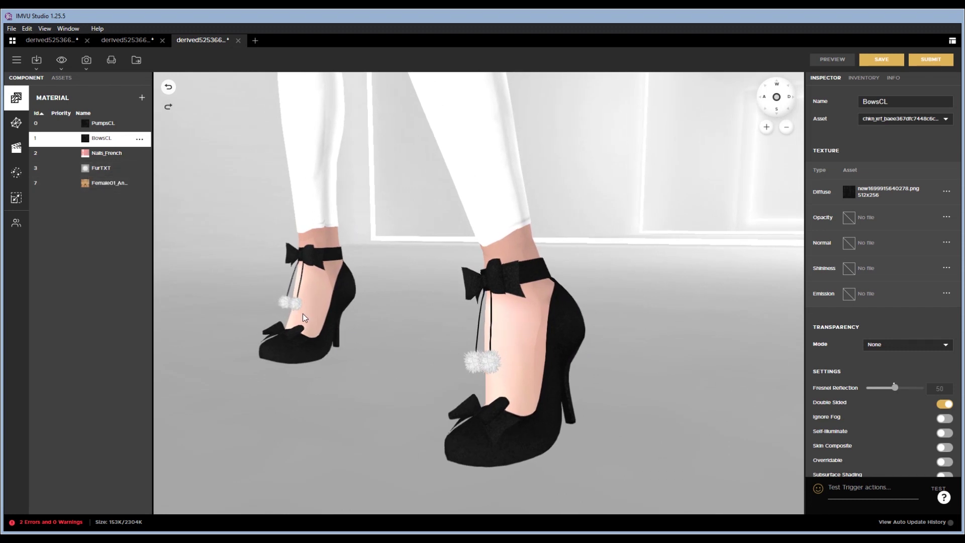
pyautogui.moveTo(434, 415)
pyautogui.mouseDown()
pyautogui.moveTo(566, 420)
pyautogui.moveTo(433, 417)
pyautogui.mouseUp()
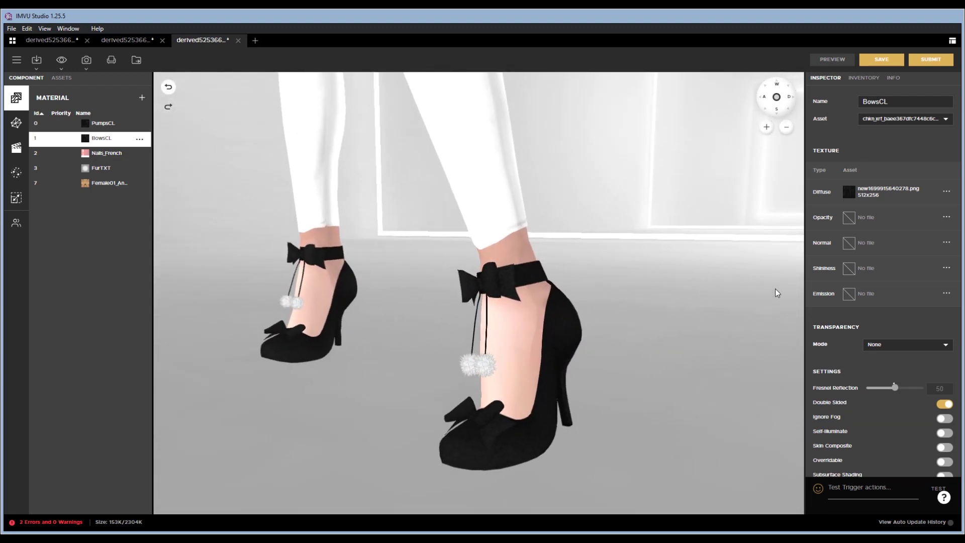
# Give PumpsCL a grey RGB 99,99,99 solid-colour shininess map.
pyautogui.click(107, 124)
pyautogui.click(848, 269)
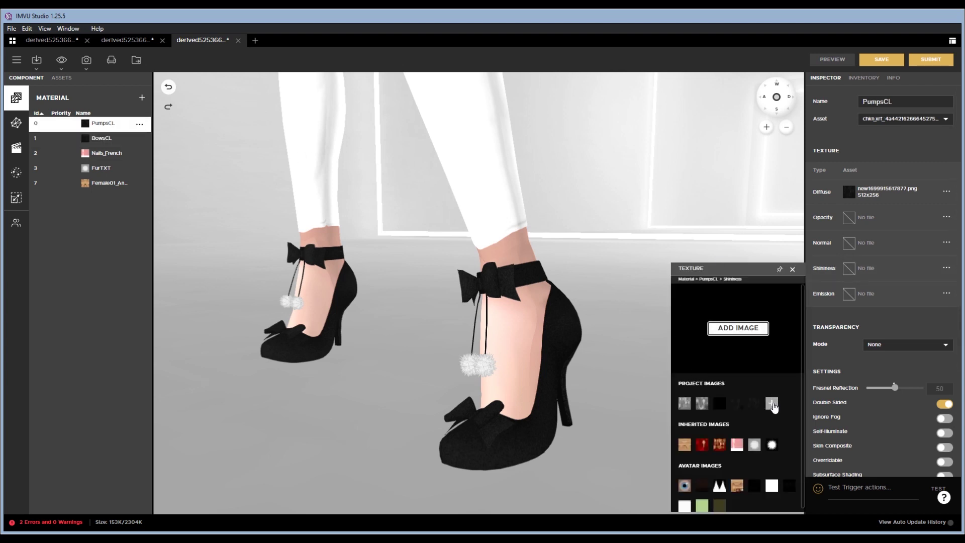
pyautogui.click(774, 408)
pyautogui.click(740, 426)
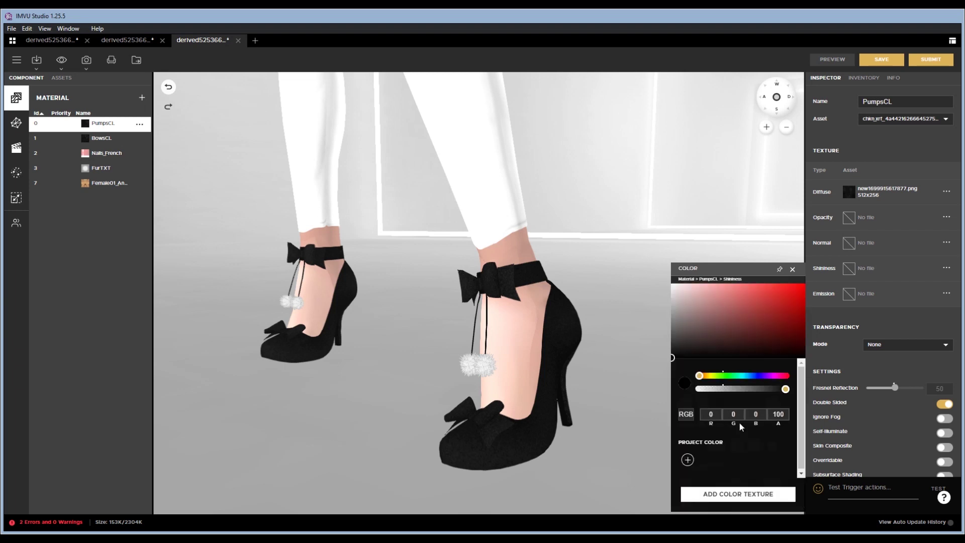
pyautogui.moveTo(683, 344)
pyautogui.mouseDown()
pyautogui.moveTo(645, 289)
pyautogui.moveTo(649, 337)
pyautogui.moveTo(624, 290)
pyautogui.moveTo(622, 330)
pyautogui.mouseUp()
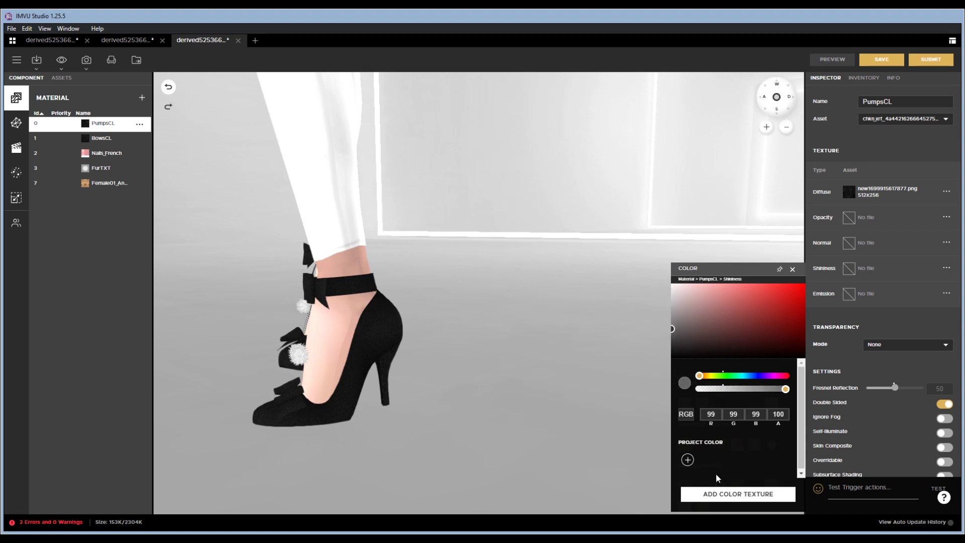
pyautogui.click(725, 496)
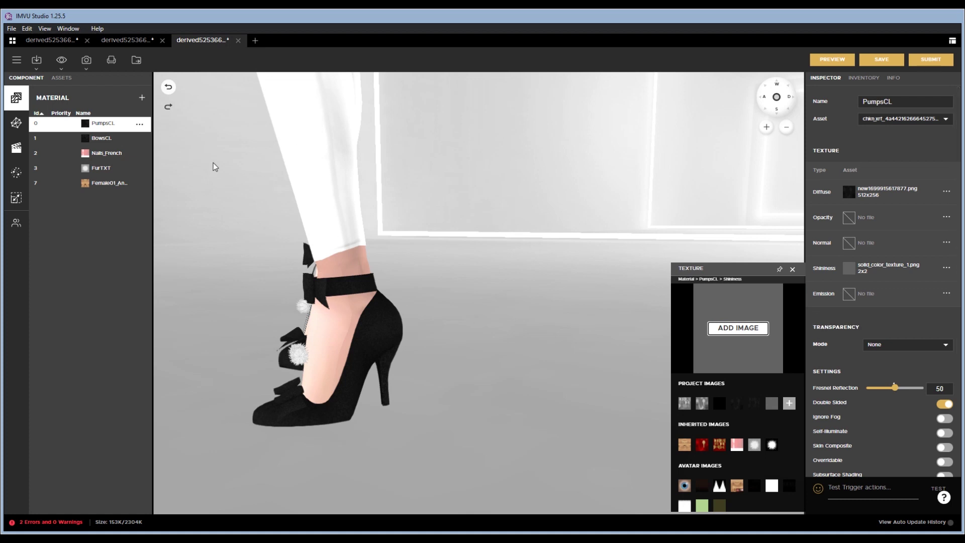
# Assign the grey solid_color_texture_1.png as the BowsCL shininess map.
pyautogui.click(97, 143)
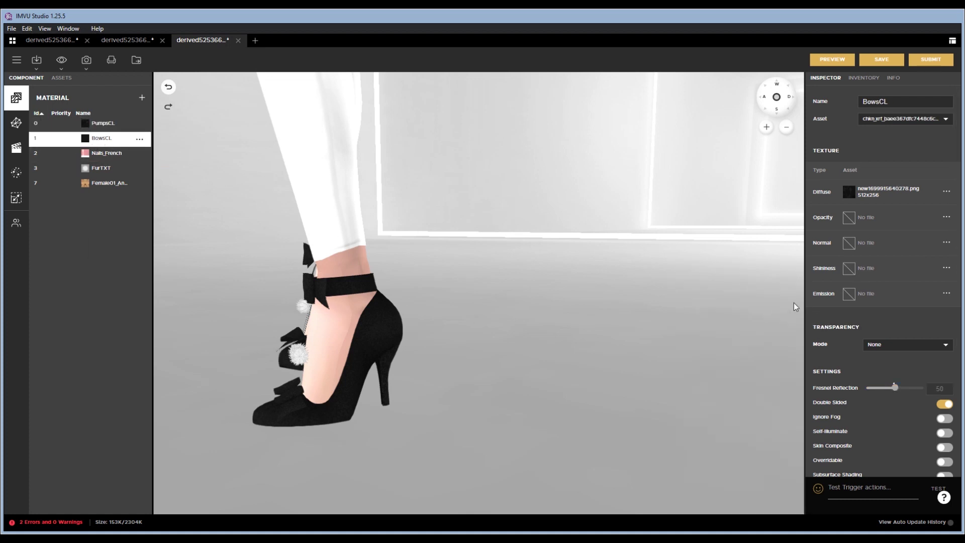
pyautogui.click(850, 268)
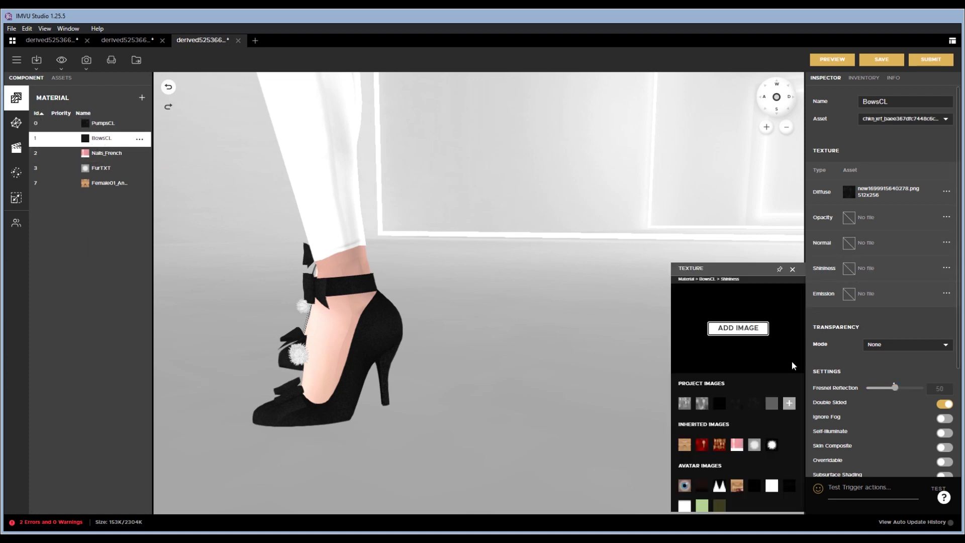
pyautogui.click(773, 405)
# Refresh the preview and orbit around the glossier black heels.
pyautogui.click(837, 62)
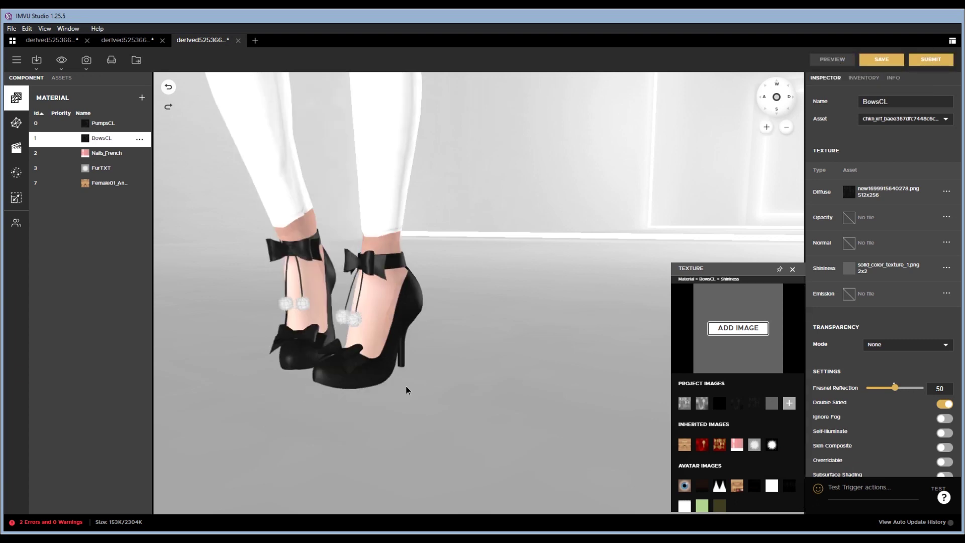
pyautogui.moveTo(407, 391); pyautogui.dragTo(469, 390)
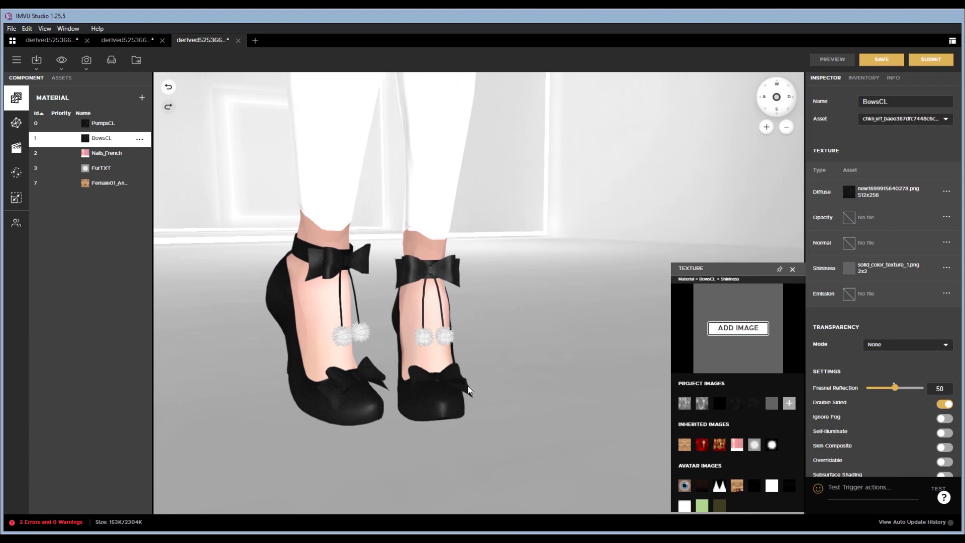
pyautogui.click(793, 269)
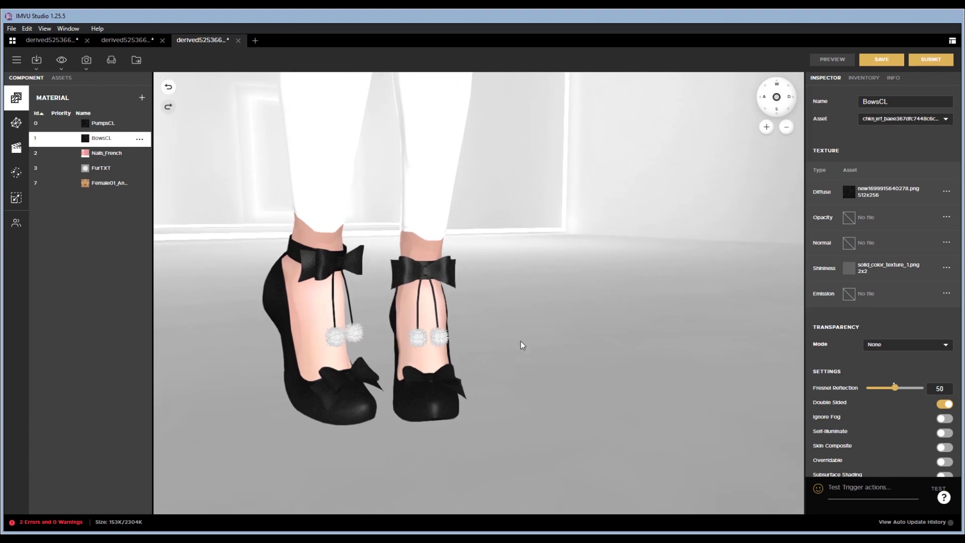
pyautogui.moveTo(521, 345); pyautogui.dragTo(510, 371)
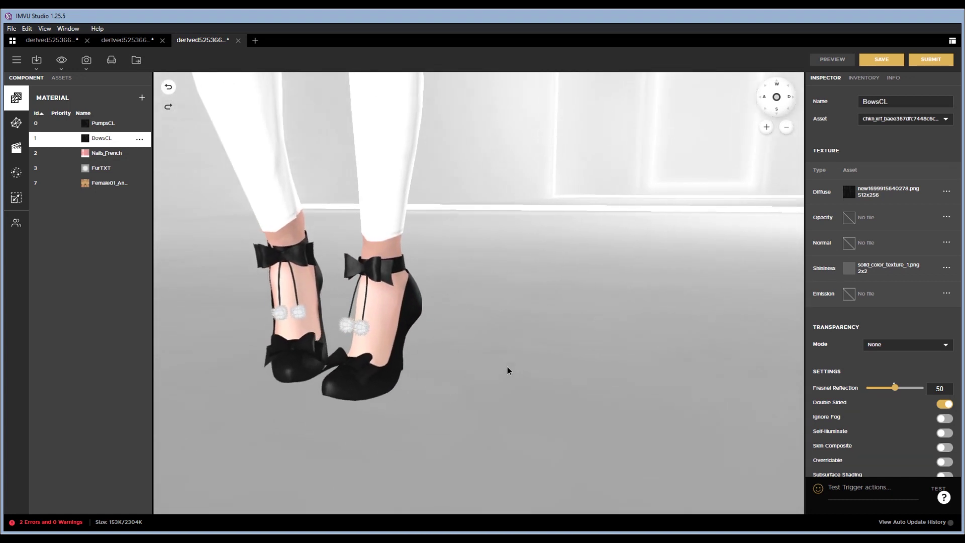
pyautogui.moveTo(508, 370); pyautogui.dragTo(562, 398)
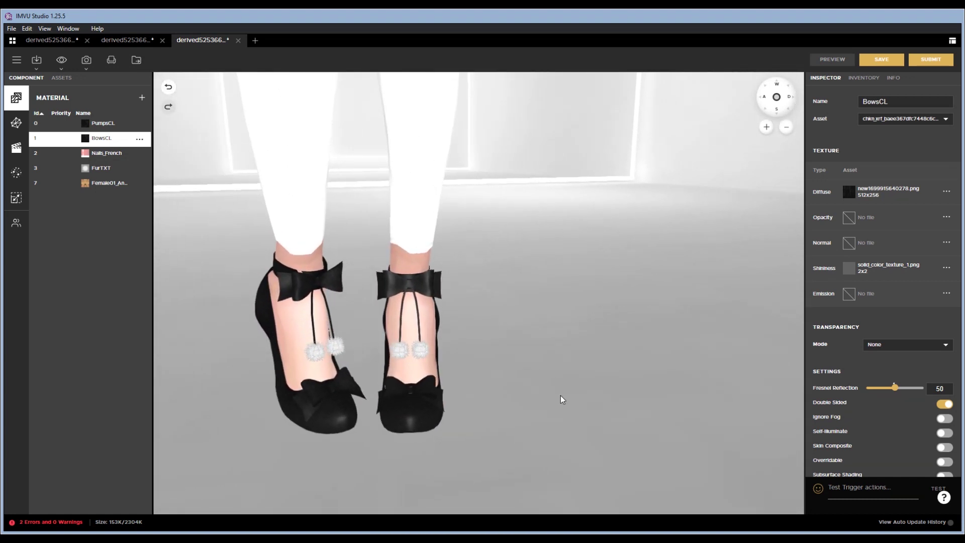